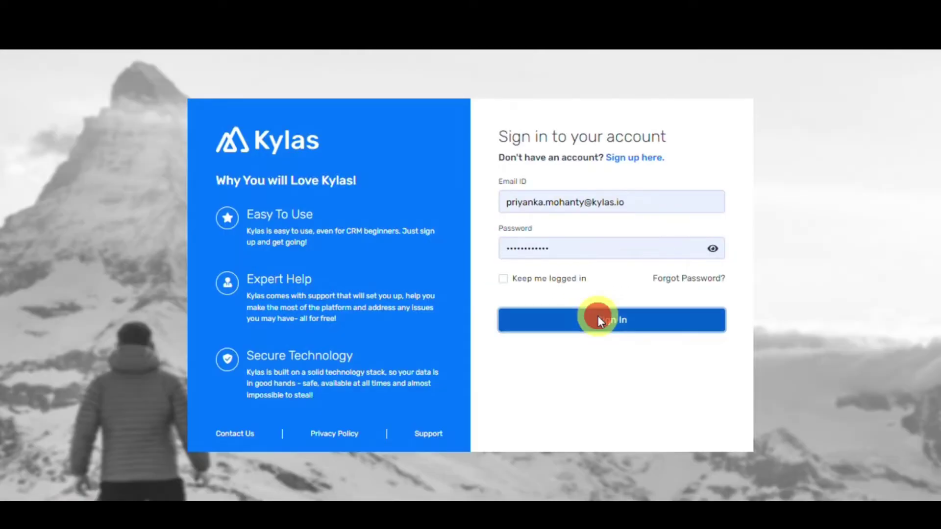
# Sign in to the CRM and postpone the app-scope reconnect prompt.
pyautogui.click(599, 321)
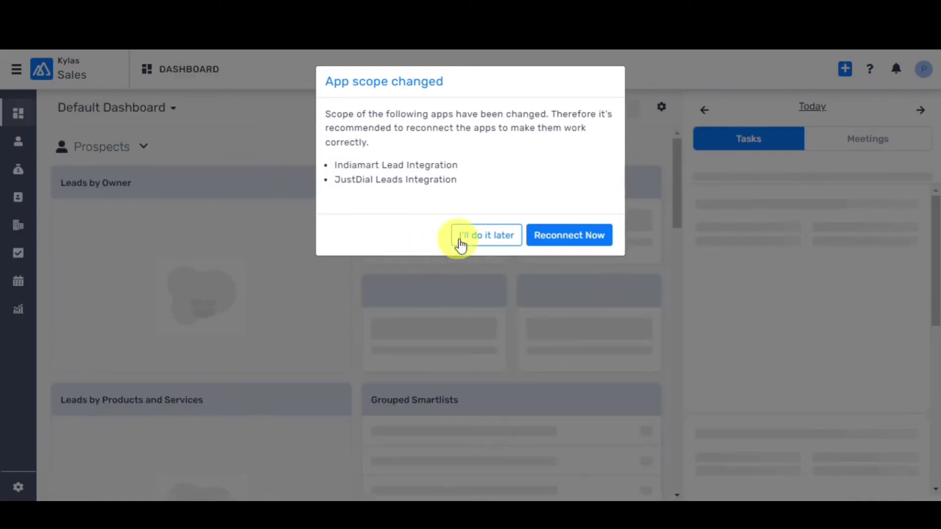
pyautogui.click(478, 236)
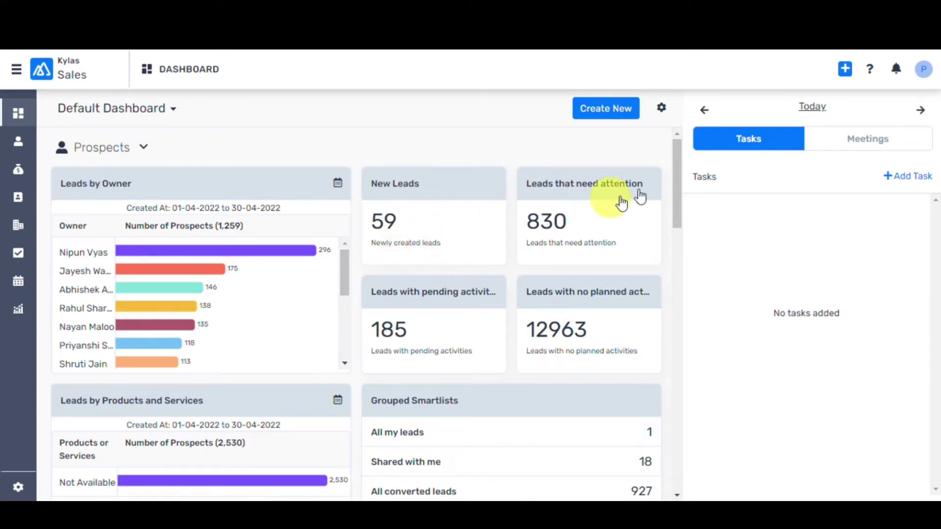
pyautogui.moveTo(677, 179)
pyautogui.mouseDown()
pyautogui.moveTo(673, 364)
pyautogui.moveTo(677, 356)
pyautogui.mouseUp()
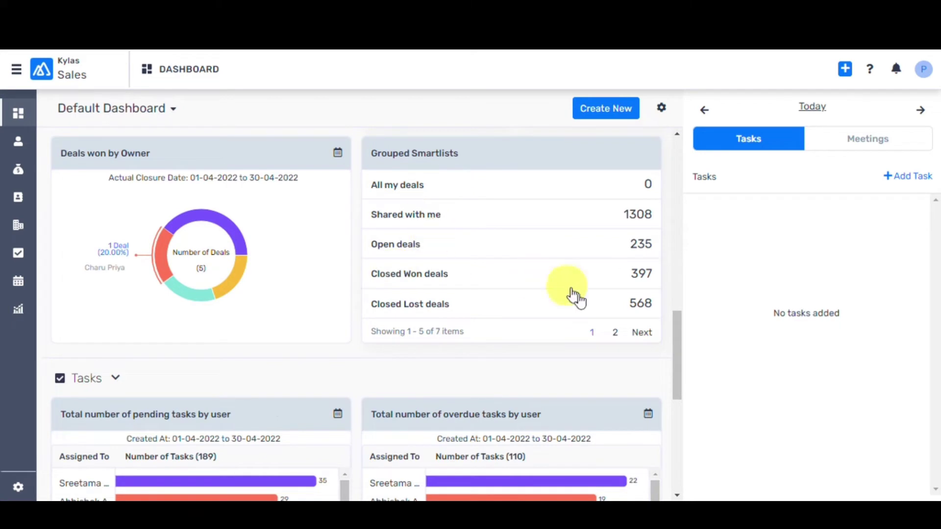
pyautogui.moveTo(678, 360); pyautogui.dragTo(704, 166)
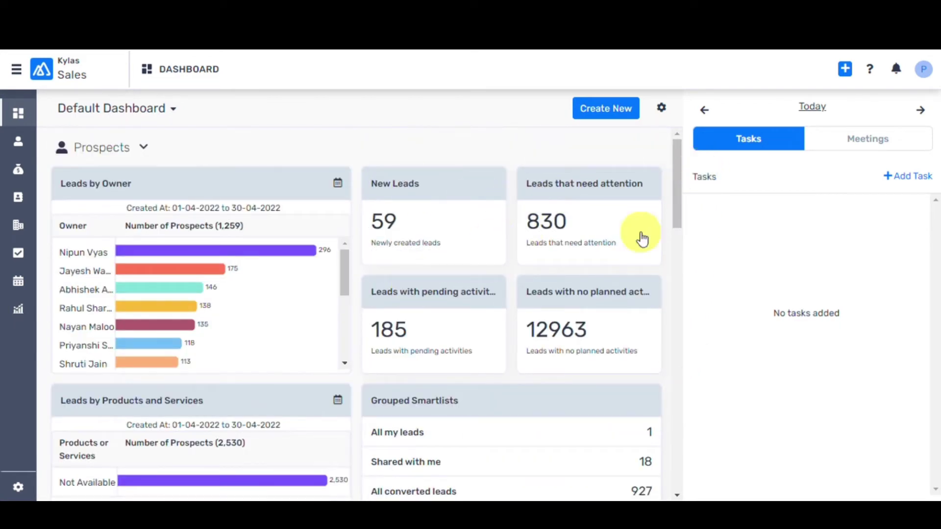
pyautogui.moveTo(679, 201); pyautogui.dragTo(675, 469)
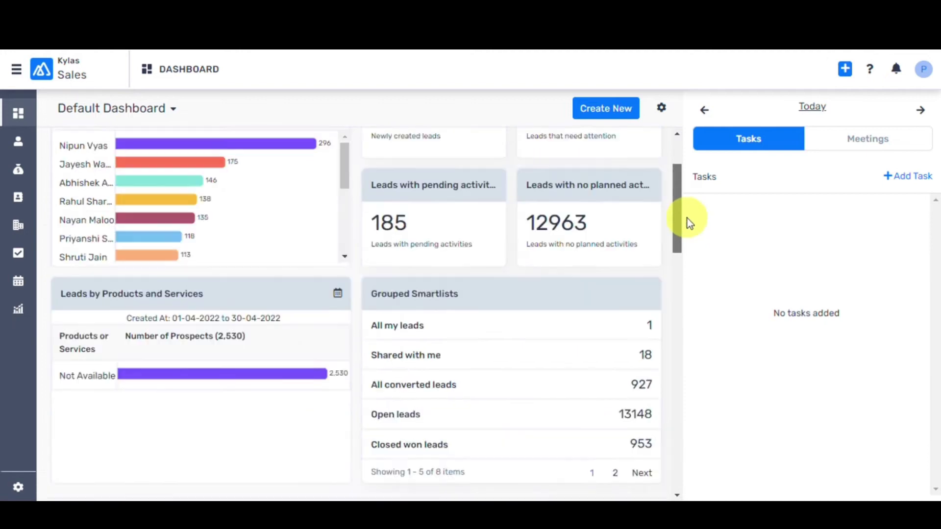
pyautogui.moveTo(673, 463); pyautogui.dragTo(687, 185)
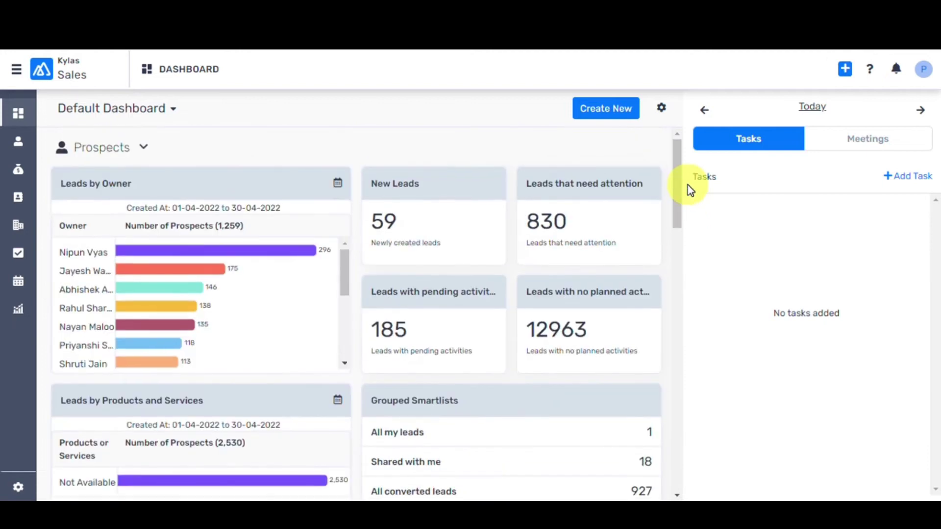
# Create a new dashboard named My Dashboard and begin adding its first dashlet.
pyautogui.click(607, 110)
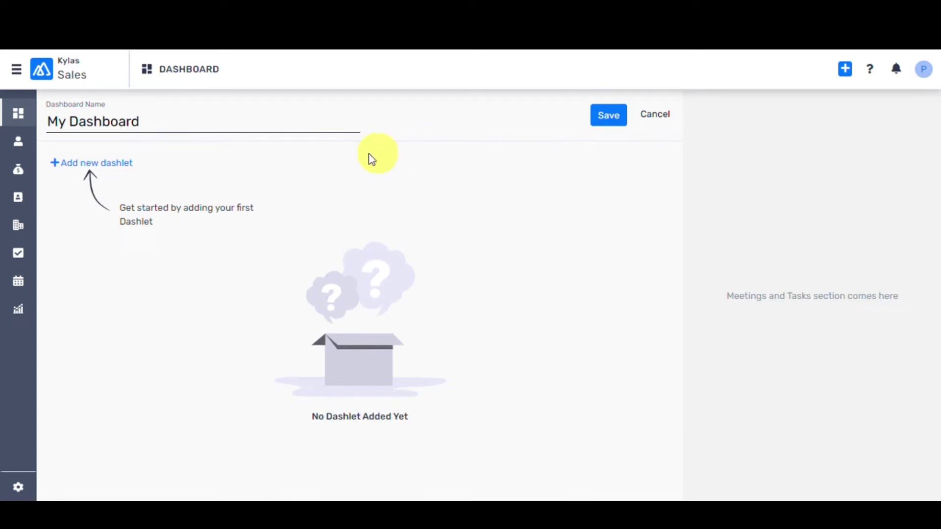
pyautogui.tripleClick(151, 117)
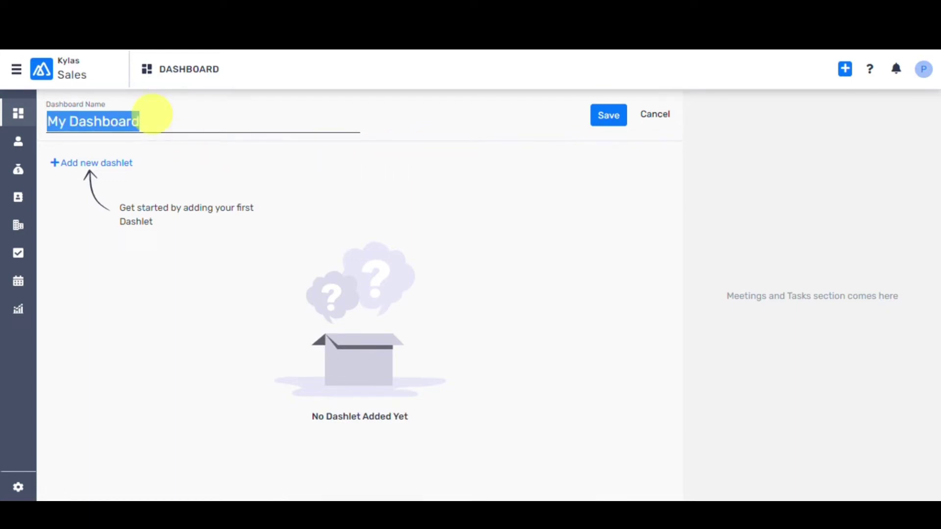
pyautogui.write('My Das')
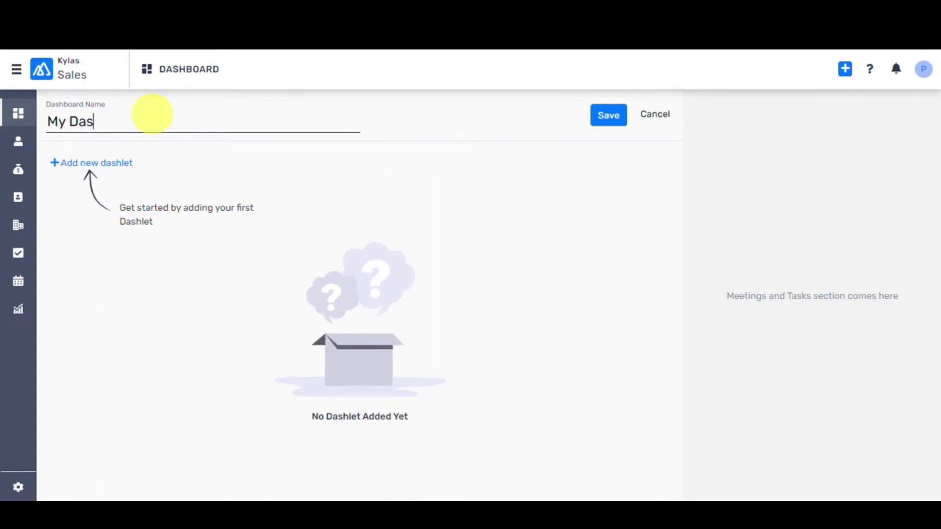
pyautogui.write('hboard')
pyautogui.click(103, 164)
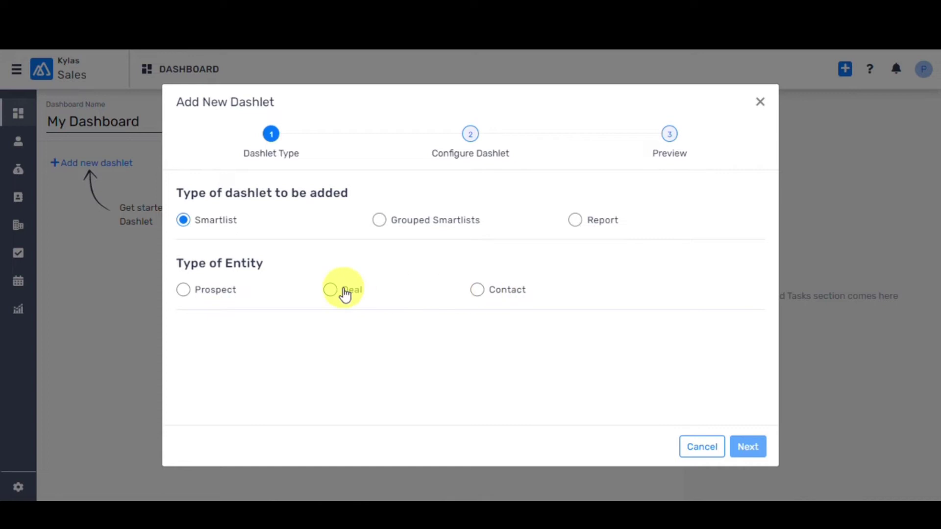
# Add a Deal report dashlet showing the Deals won by Owner report to the dashboard.
pyautogui.click(607, 226)
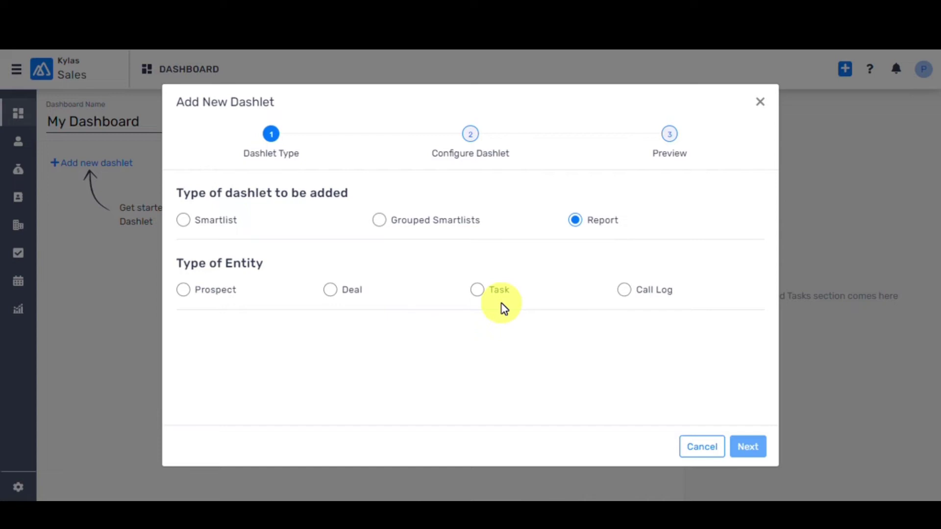
pyautogui.click(355, 289)
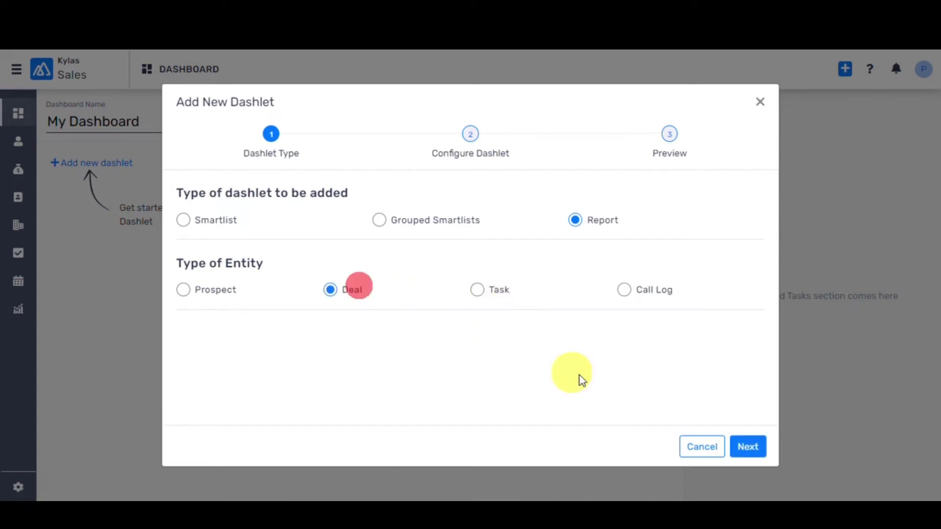
pyautogui.click(747, 447)
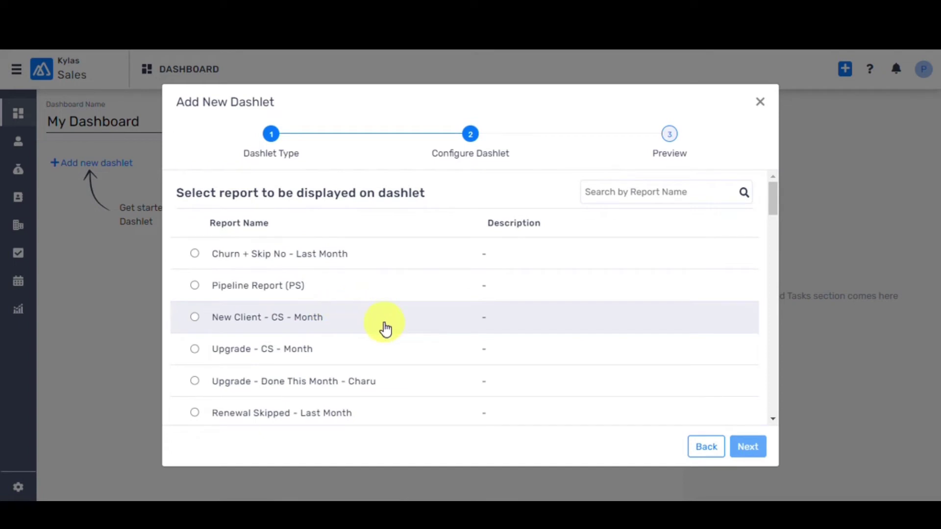
pyautogui.scroll(-3, 384, 328)
pyautogui.scroll(-2, 392, 336)
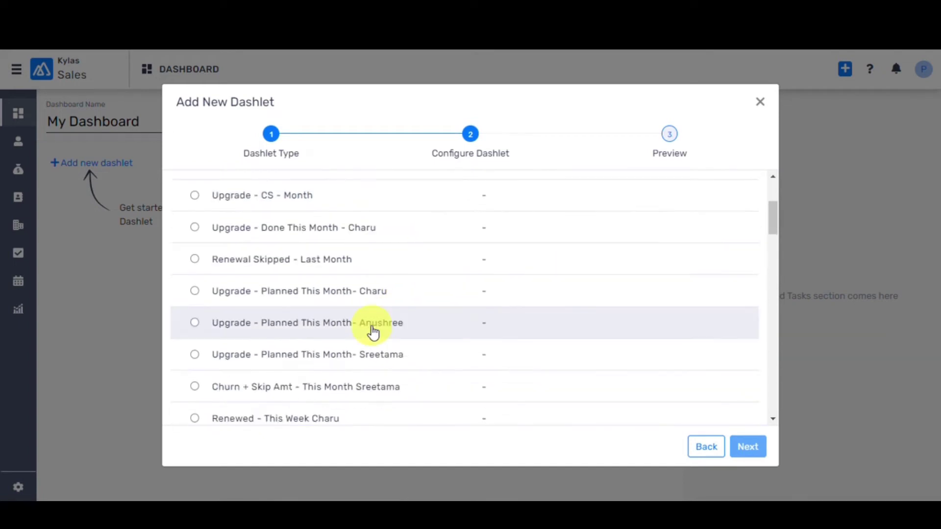
pyautogui.scroll(-2, 372, 332)
pyautogui.scroll(-2, 373, 330)
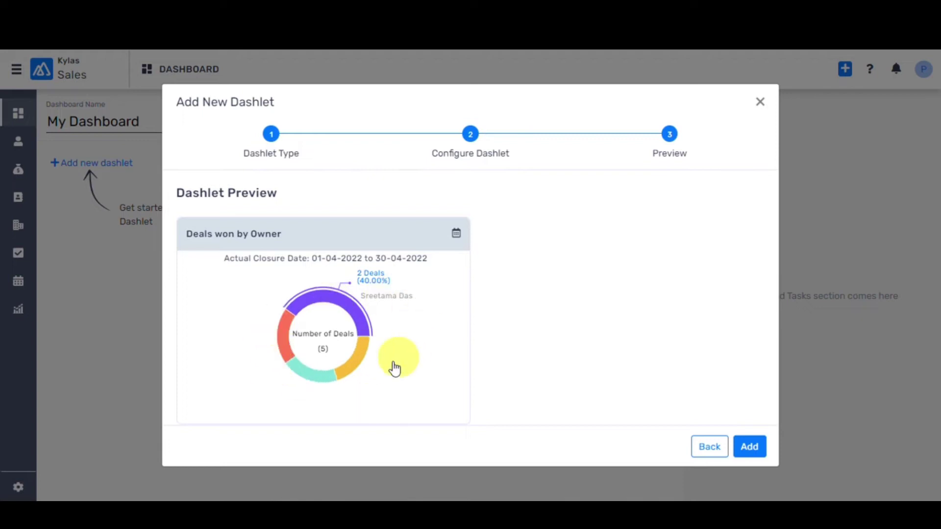
pyautogui.click(746, 451)
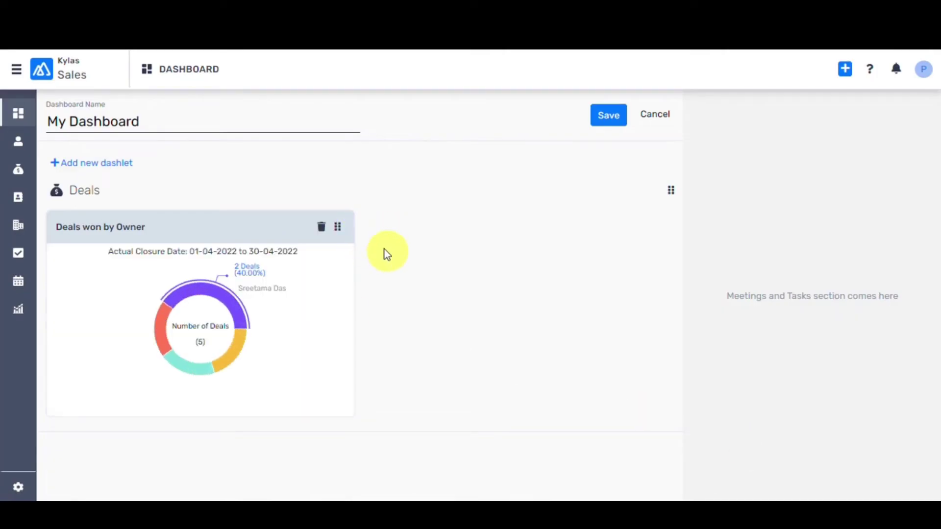
# Add a Prospects smartlist dashlet showing the All my leads smartlist.
pyautogui.click(88, 168)
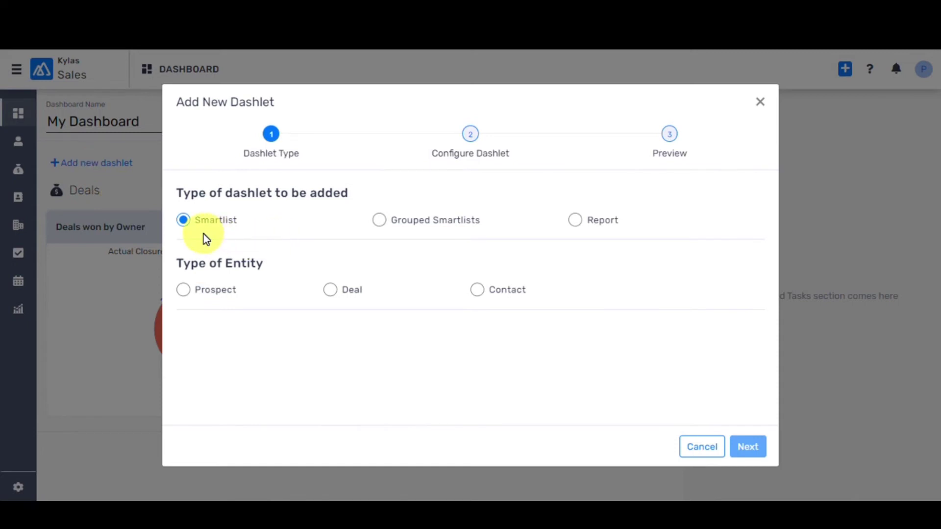
pyautogui.click(239, 294)
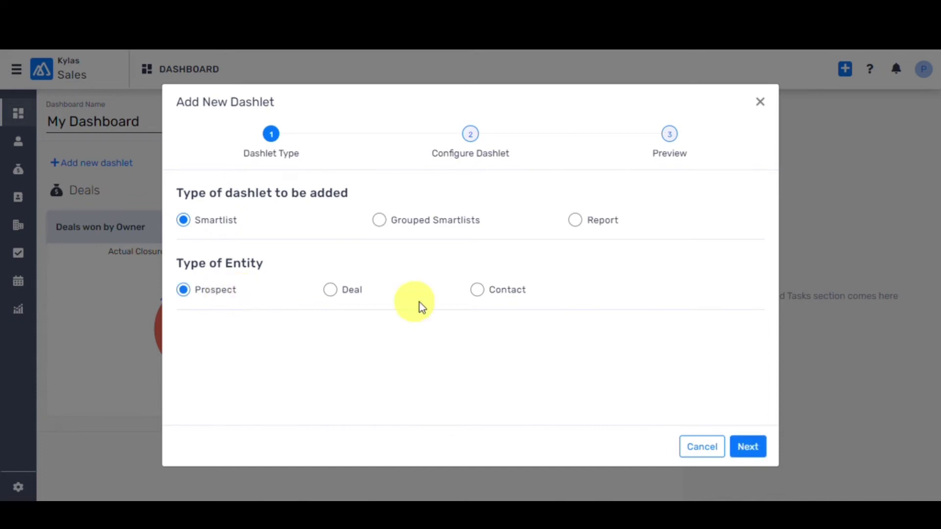
pyautogui.click(750, 447)
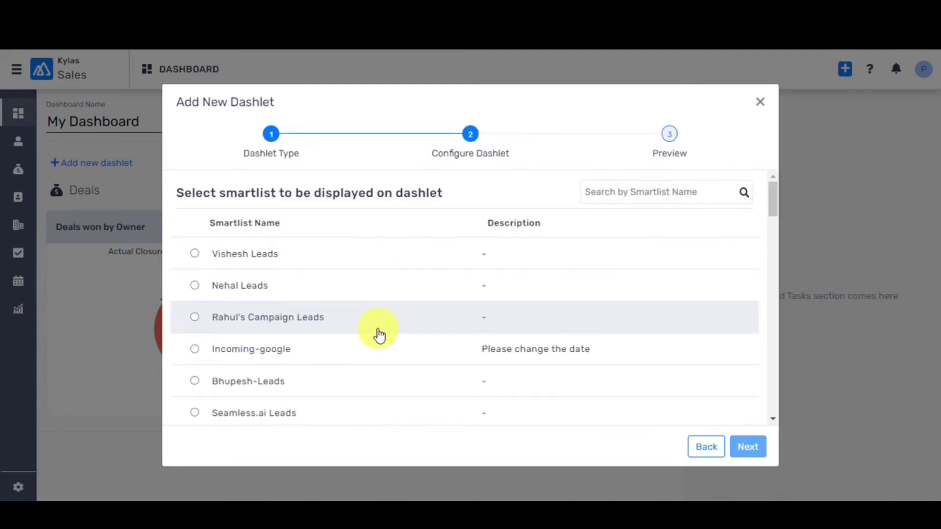
pyautogui.scroll(-1, 405, 340)
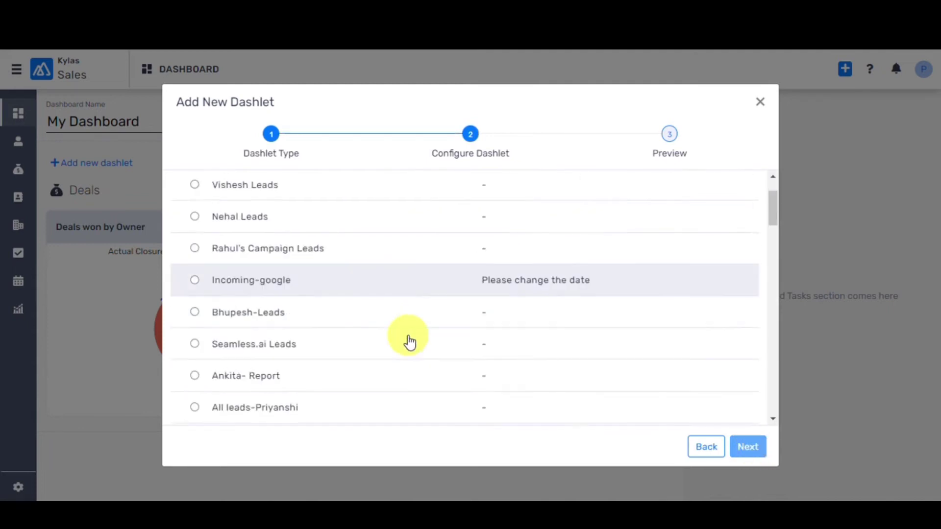
pyautogui.scroll(-3, 405, 340)
pyautogui.scroll(-3, 406, 342)
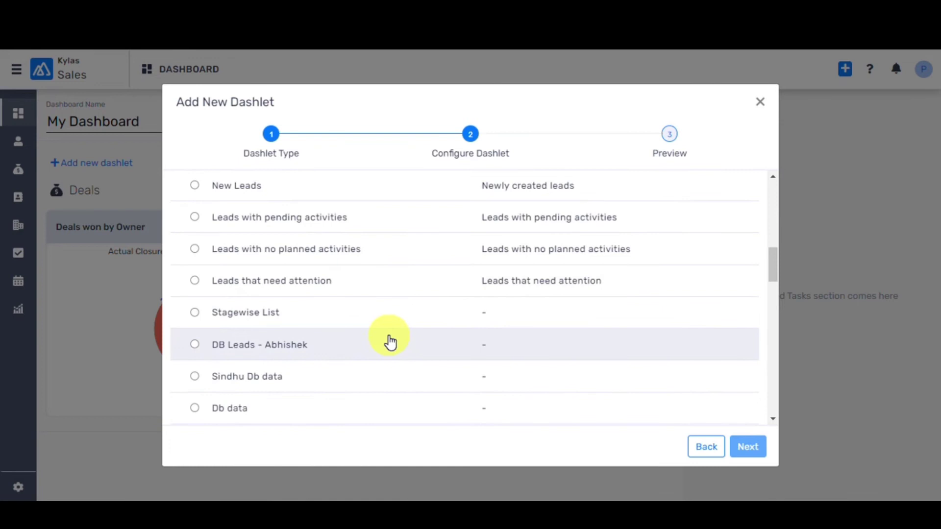
pyautogui.scroll(-2, 336, 357)
pyautogui.scroll(-2, 341, 366)
pyautogui.scroll(-3, 357, 361)
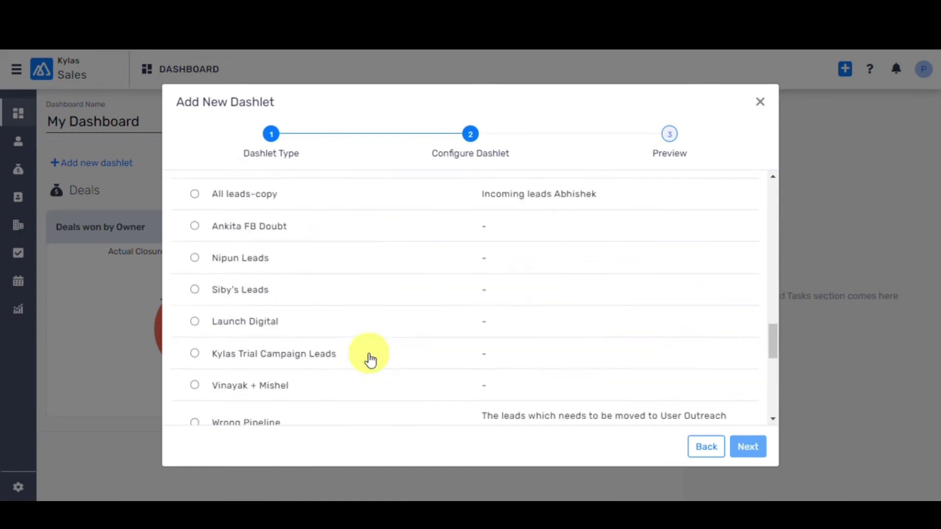
pyautogui.scroll(-3, 369, 359)
pyautogui.scroll(-2, 370, 360)
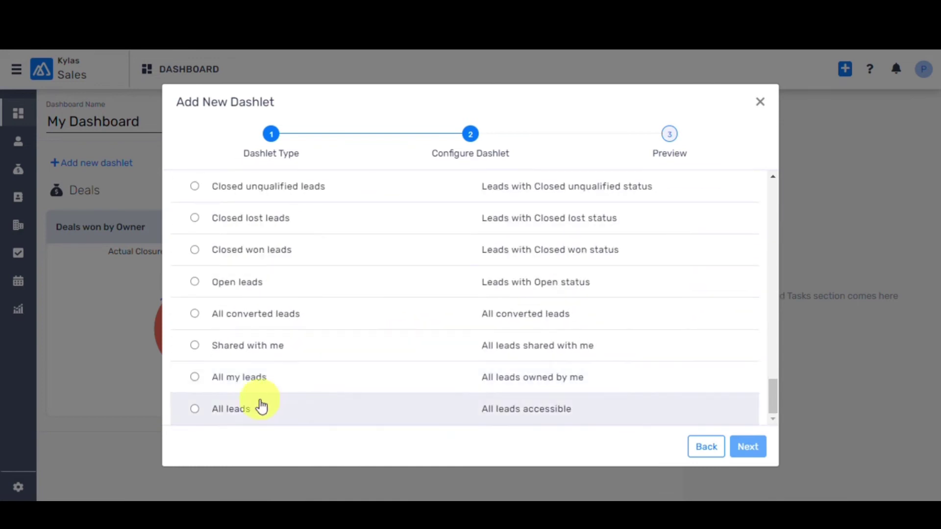
pyautogui.click(242, 378)
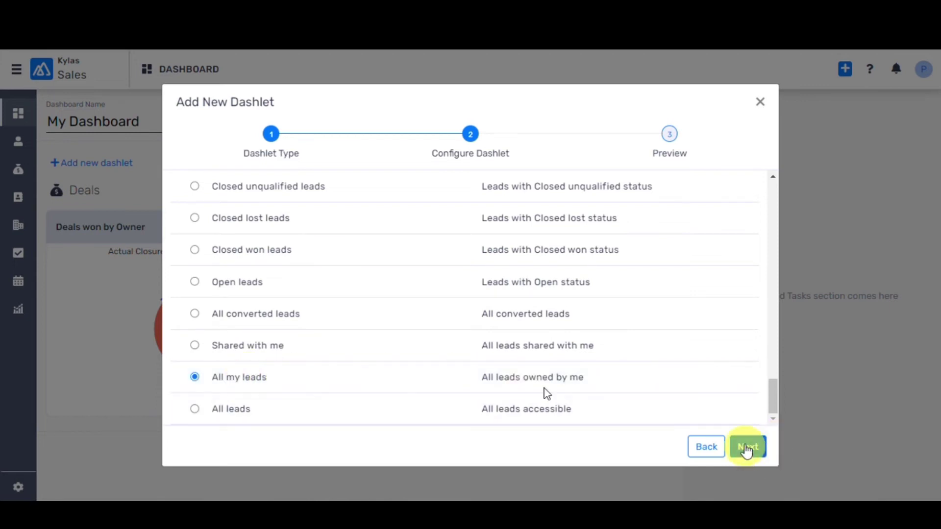
pyautogui.click(746, 446)
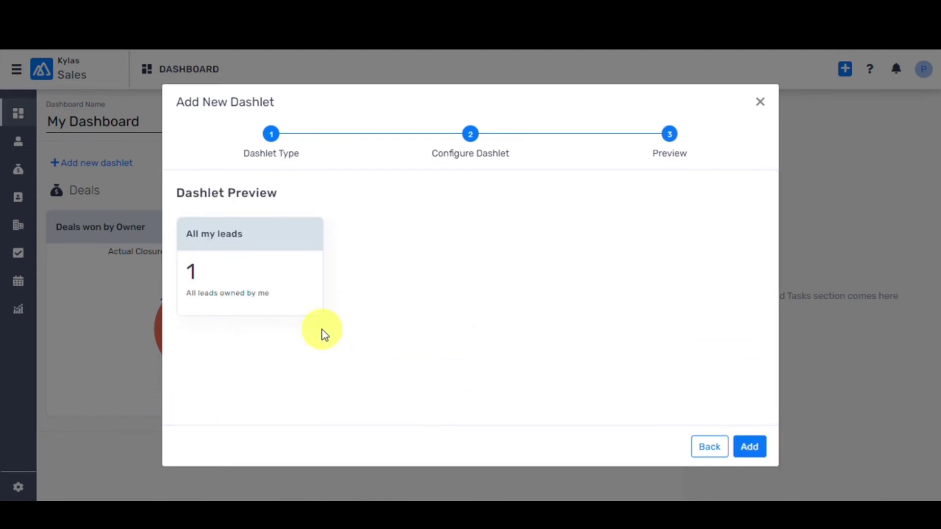
pyautogui.click(767, 444)
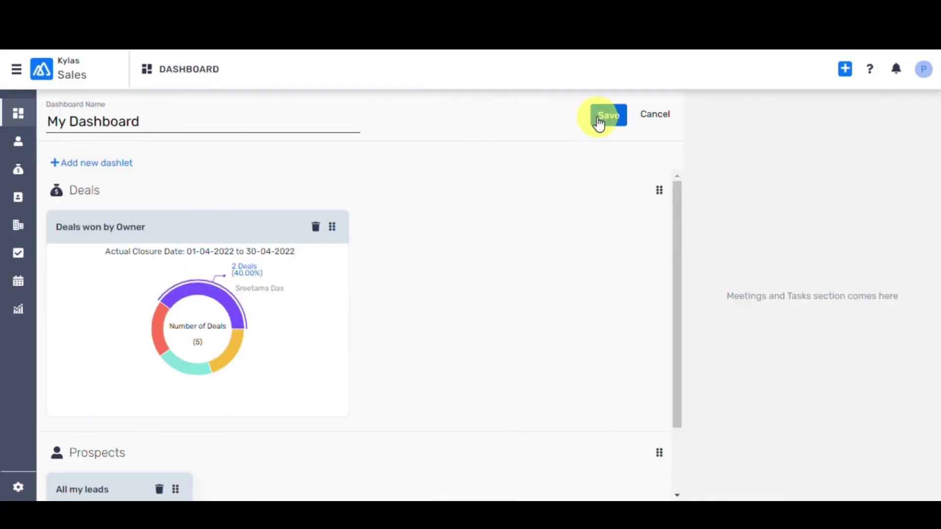
pyautogui.scroll(-1, 462, 369)
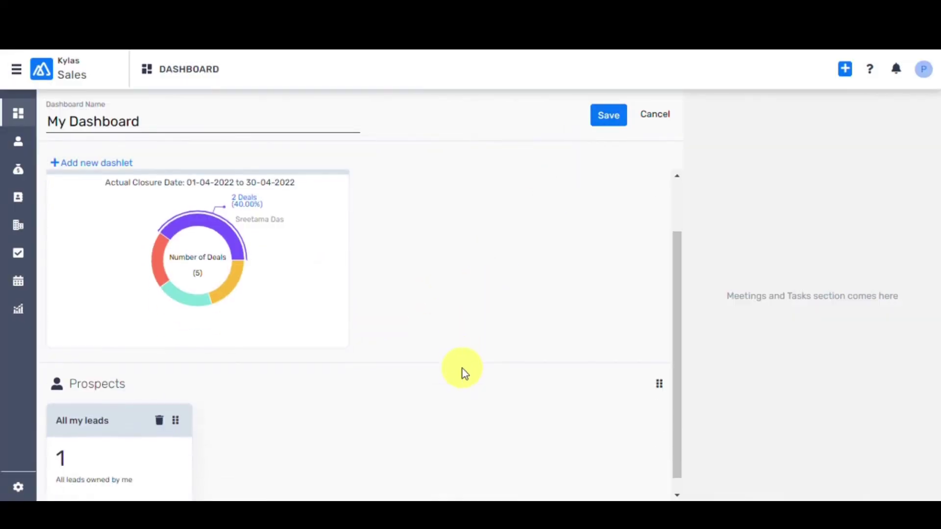
# Save My Dashboard, switch to it, and mark it as the primary dashboard.
pyautogui.click(606, 119)
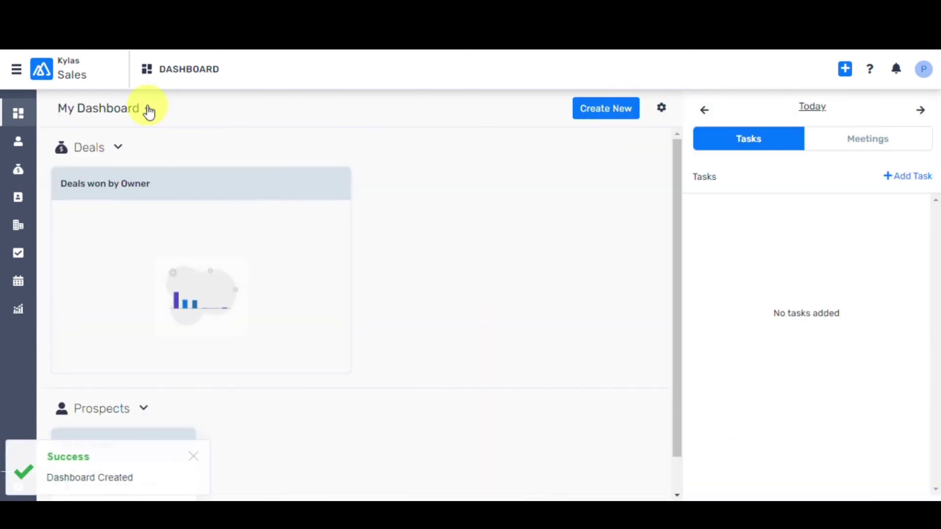
pyautogui.click(149, 111)
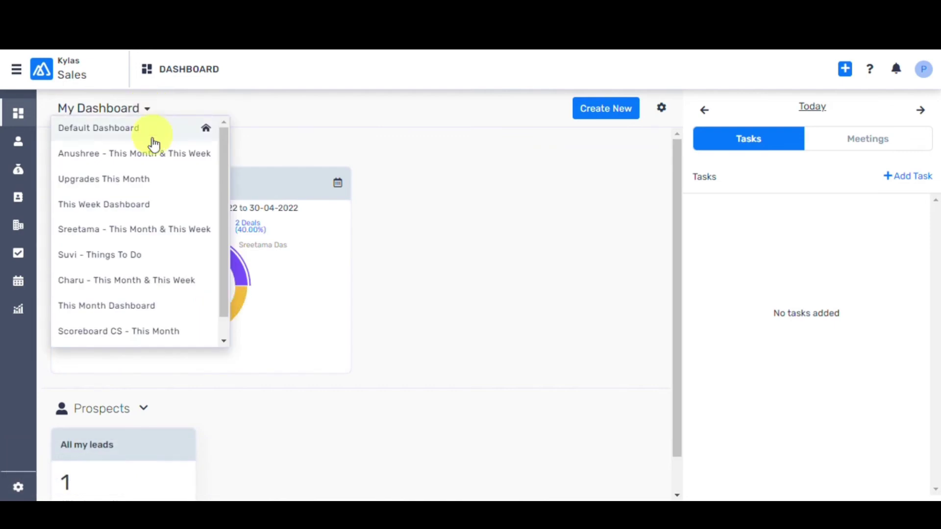
pyautogui.scroll(-1, 102, 328)
pyautogui.click(102, 333)
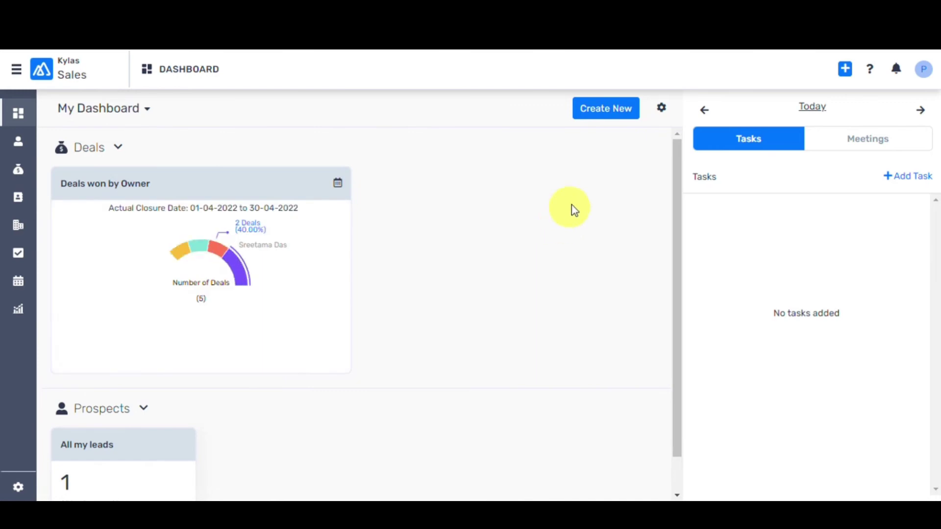
pyautogui.click(661, 112)
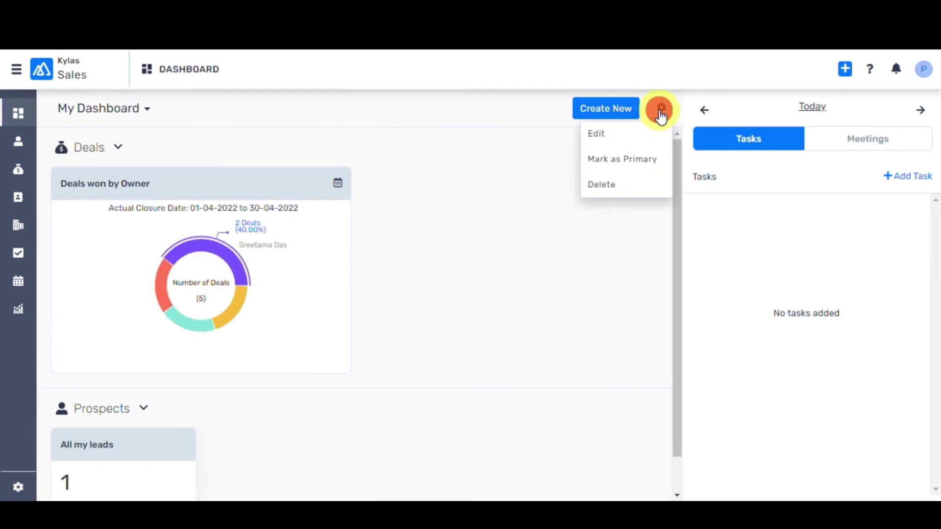
pyautogui.click(612, 166)
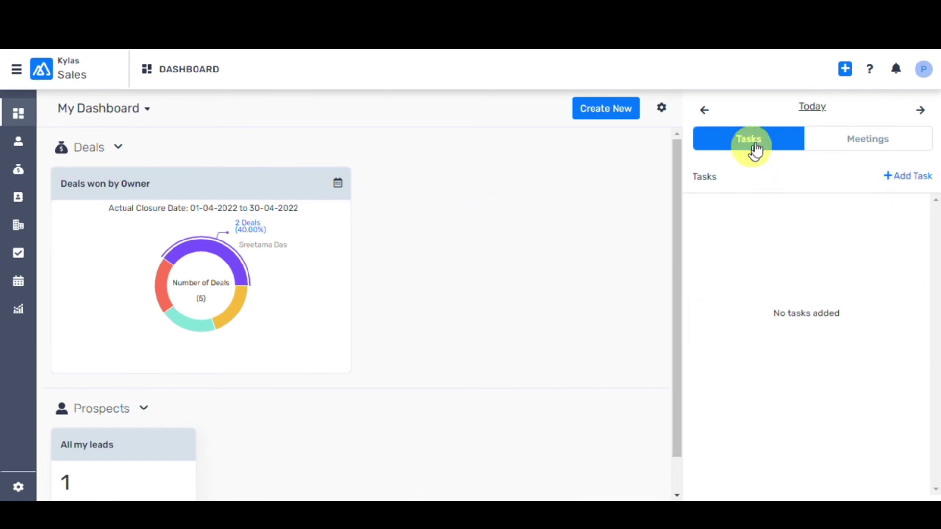
# Start a new task named 'follow up' due today at 19:00 from today's task list.
pyautogui.click(833, 150)
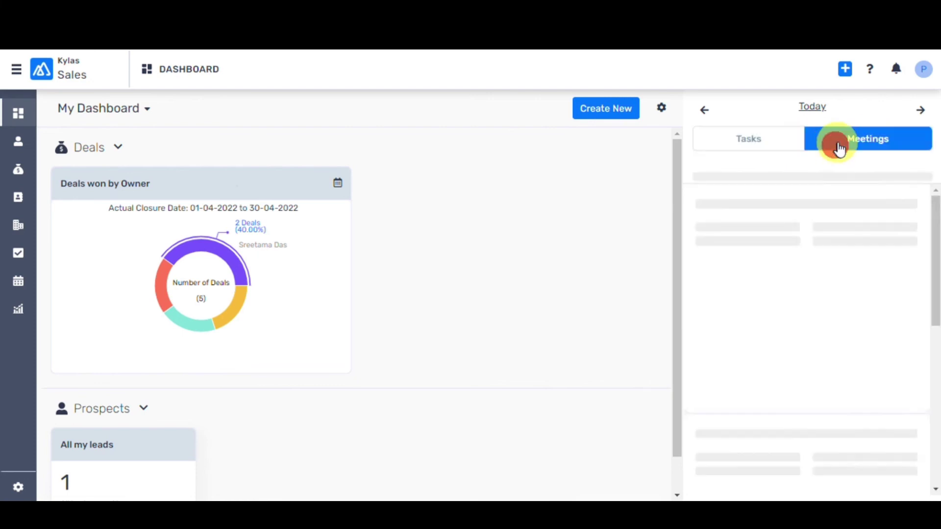
pyautogui.click(751, 147)
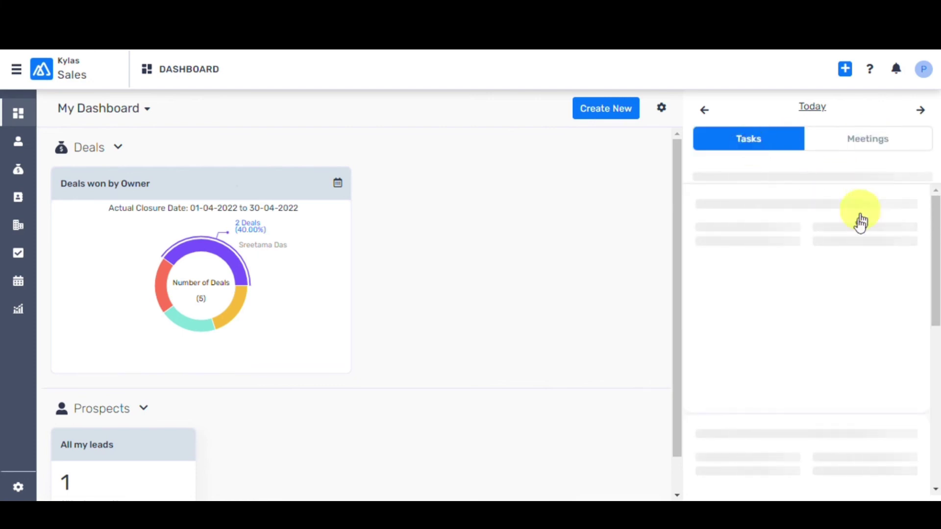
pyautogui.click(910, 176)
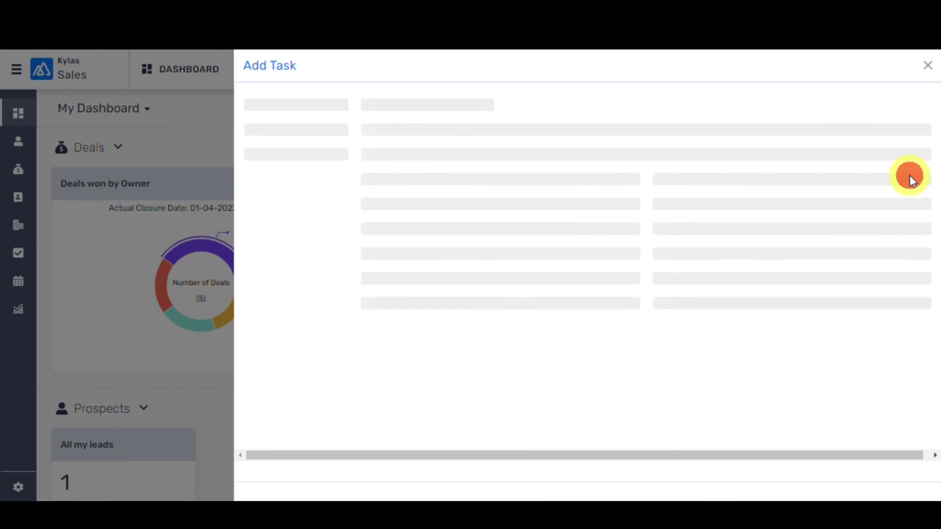
pyautogui.click(520, 140)
pyautogui.write('follow up')
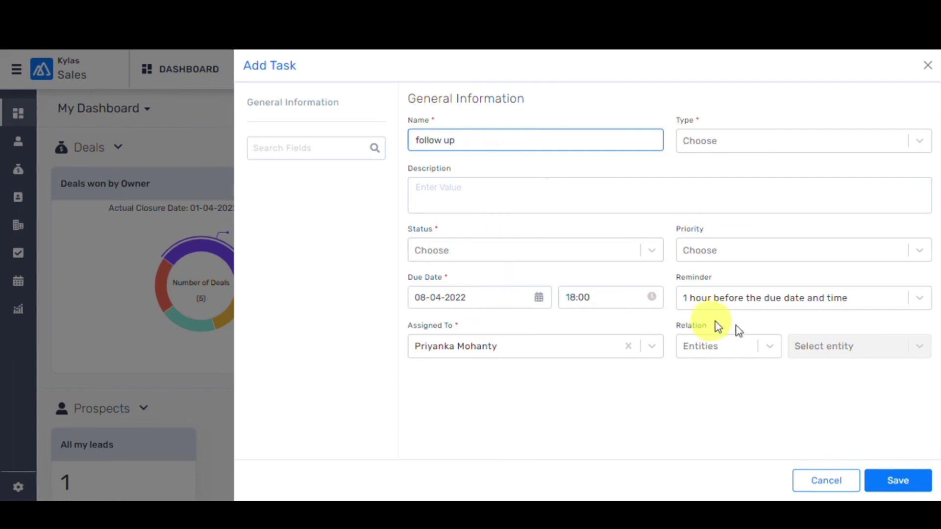
pyautogui.click(654, 298)
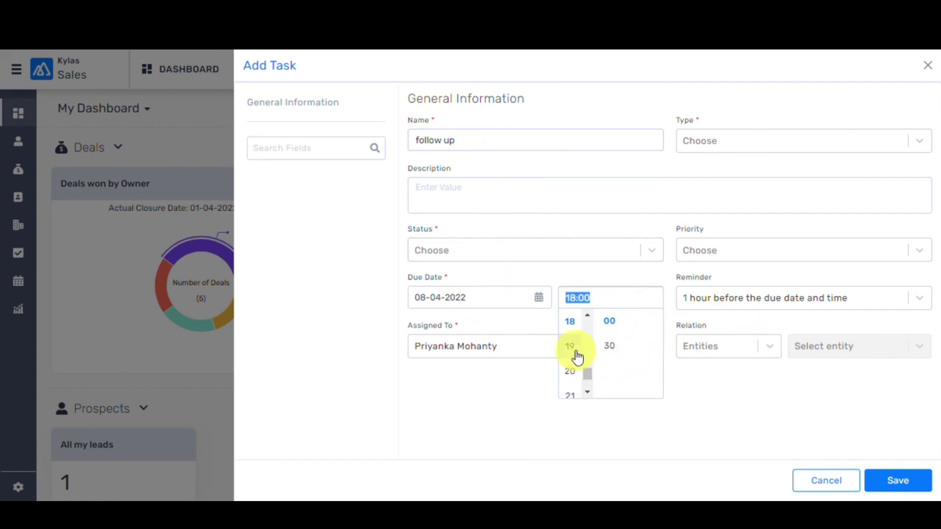
pyautogui.click(571, 348)
pyautogui.click(889, 481)
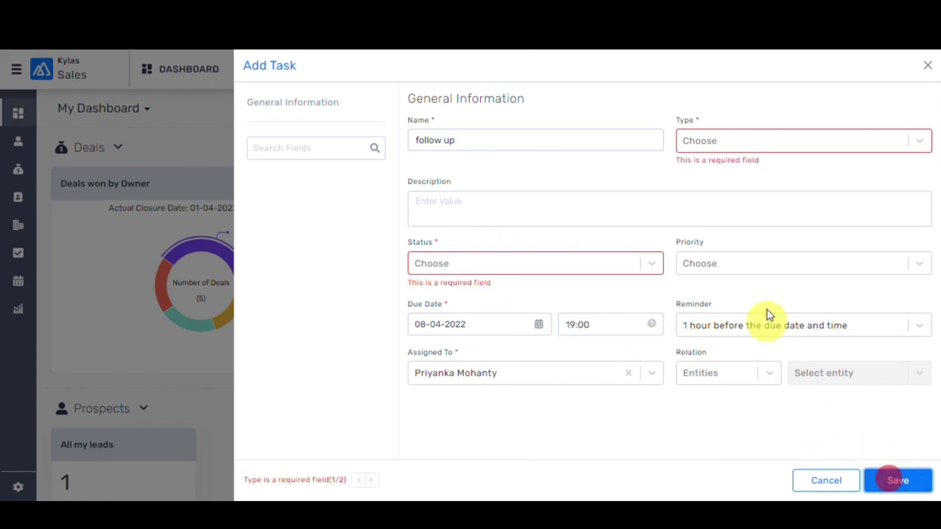
# Set the task type to Follow Up and status to Open, then save the task.
pyautogui.click(732, 132)
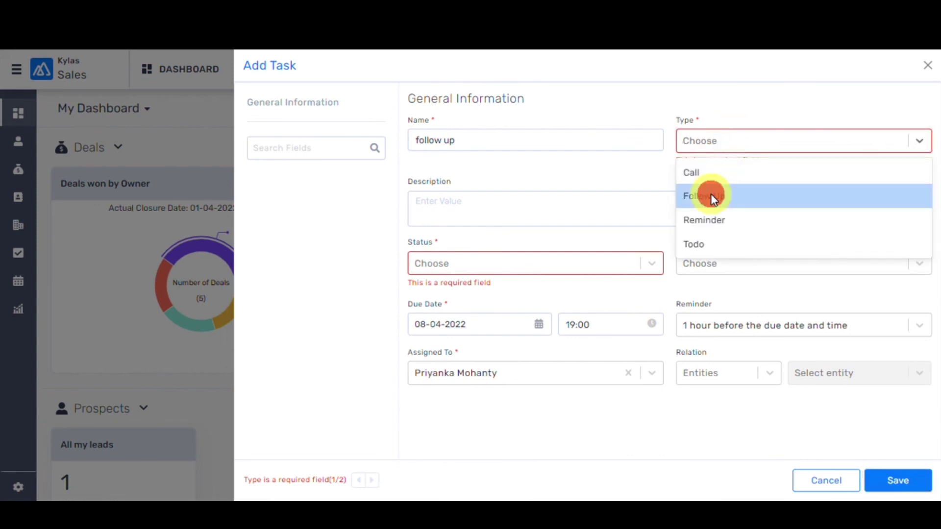
pyautogui.click(711, 195)
pyautogui.click(533, 254)
pyautogui.click(494, 282)
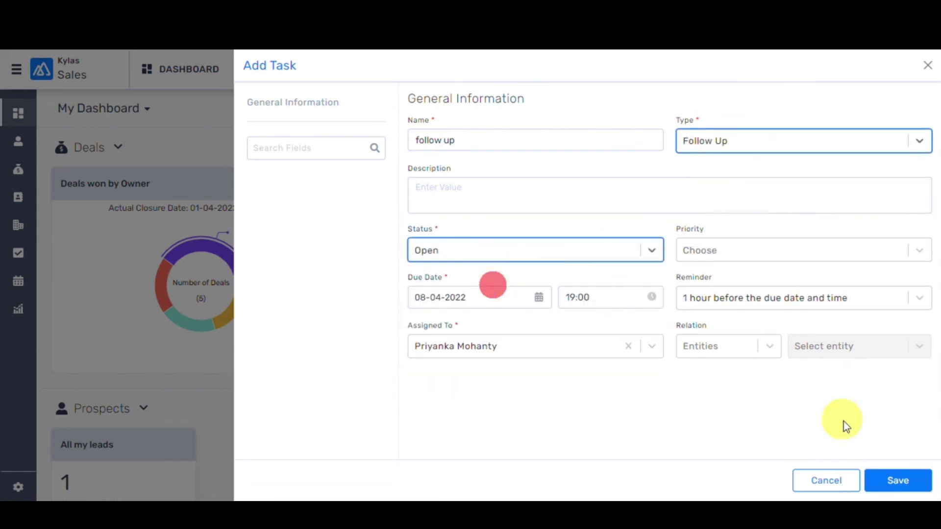
pyautogui.click(892, 480)
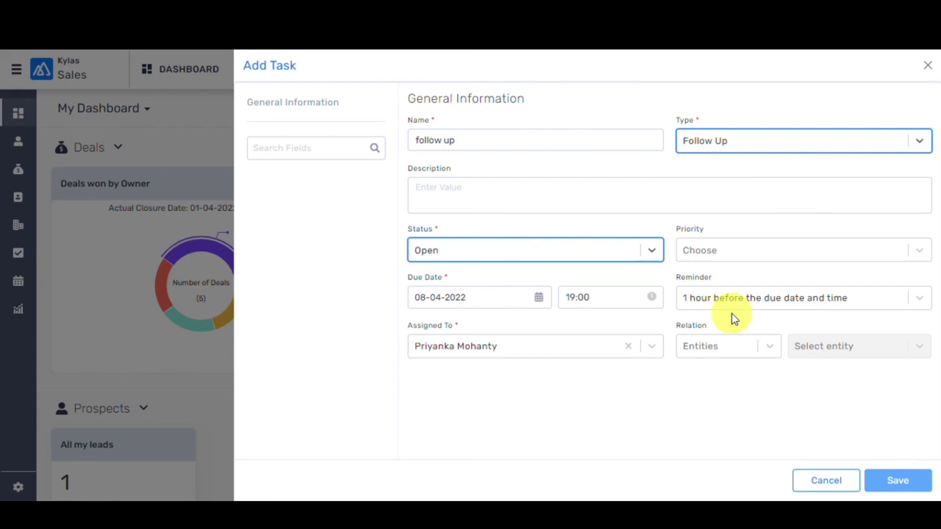